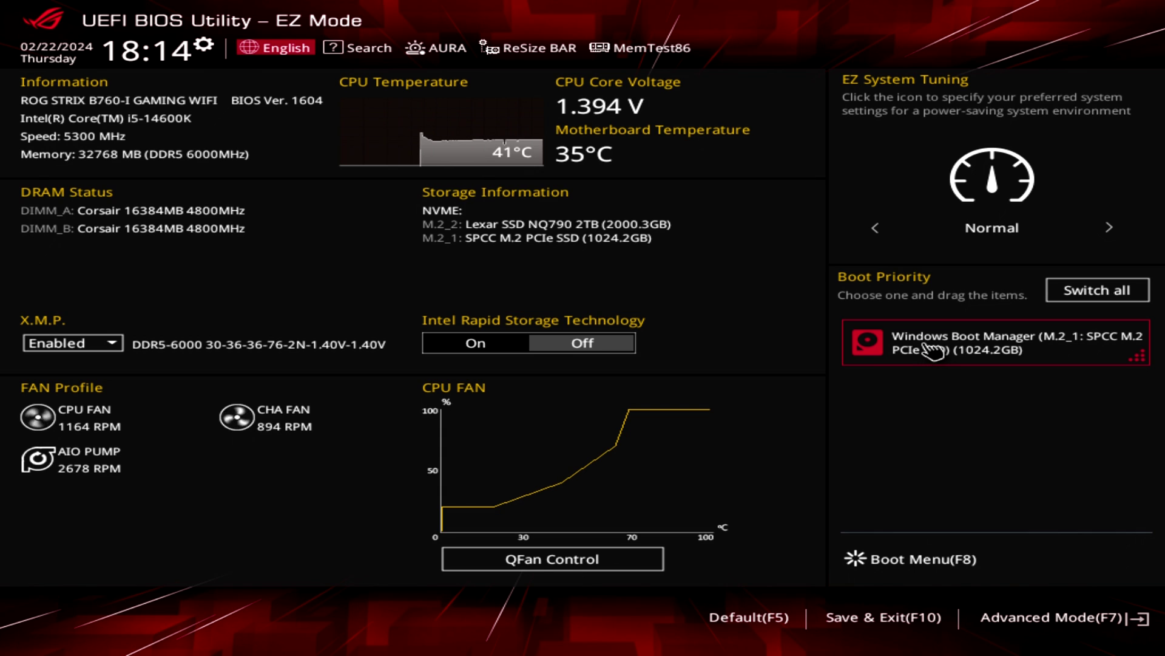
key(Return)
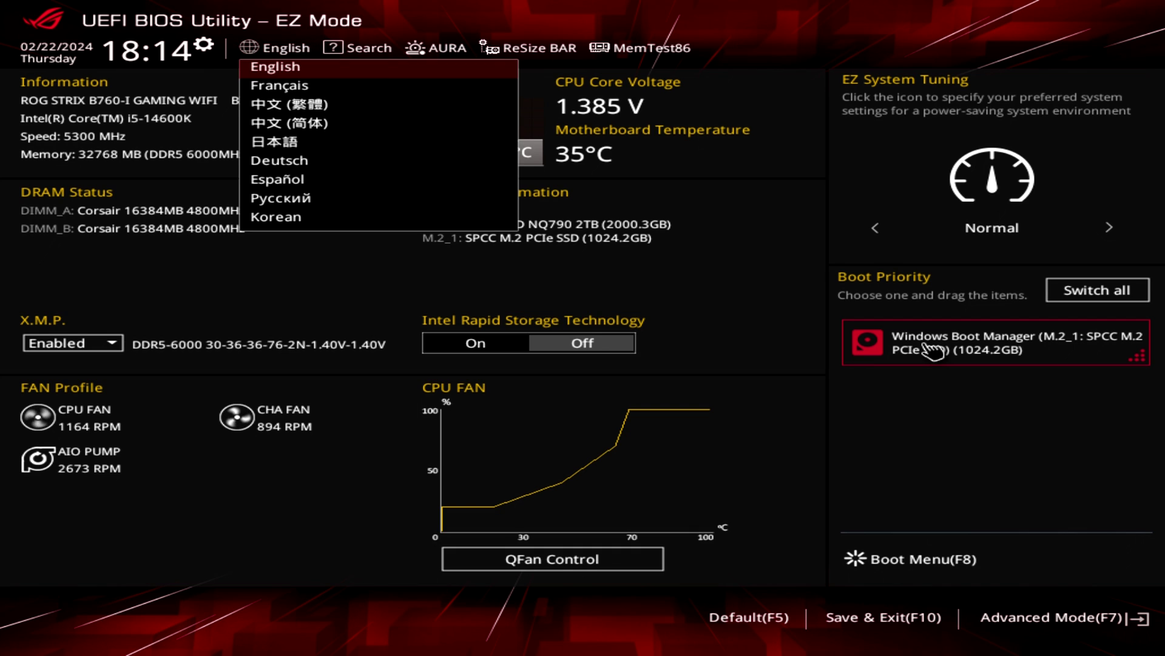
key(Escape)
key(Right)
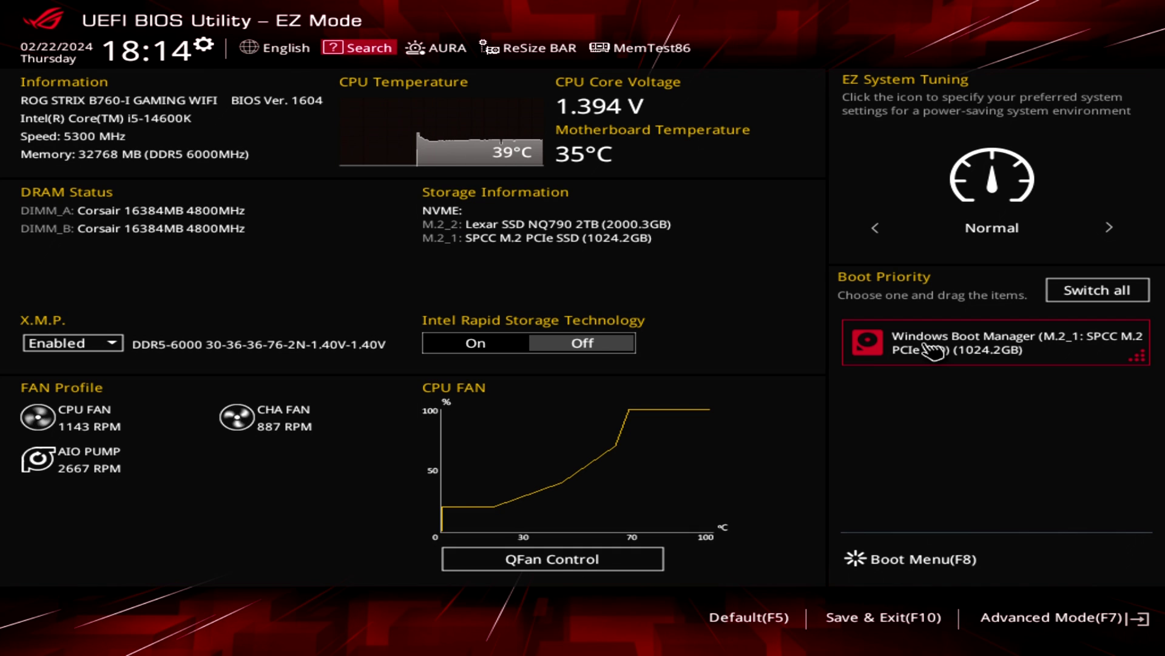
key(Right)
key(Right)
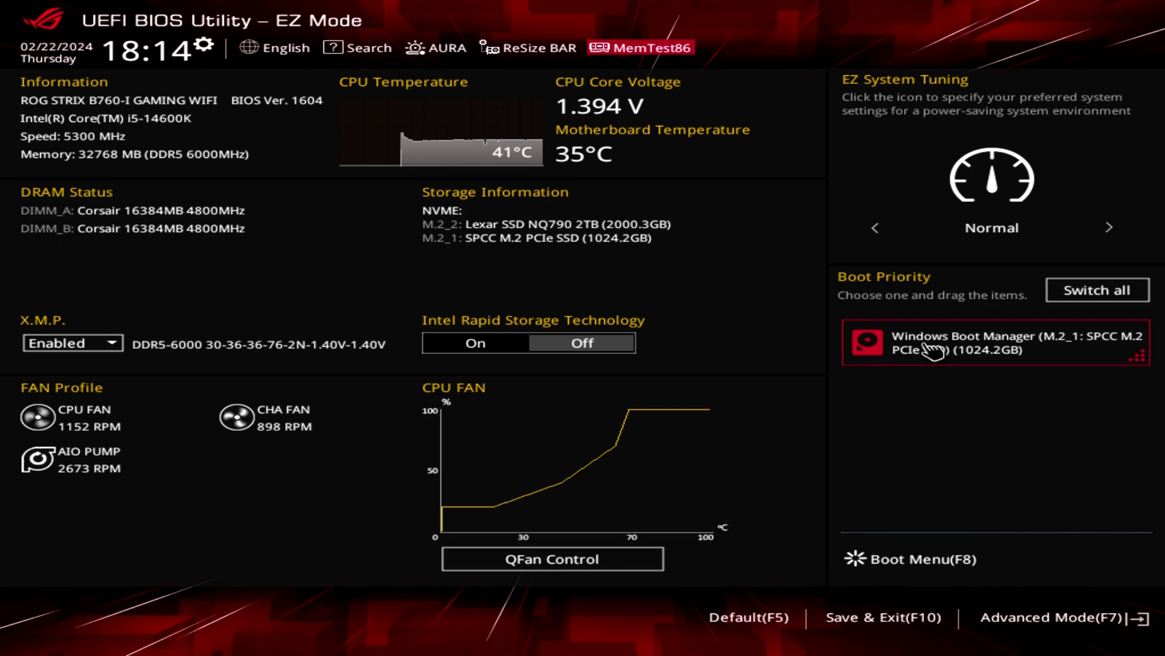
- Switch the BIOS to Advanced Mode and choose XMP II for Ai Overclock Tuner in the Ai Tweaker settings
key(F7)
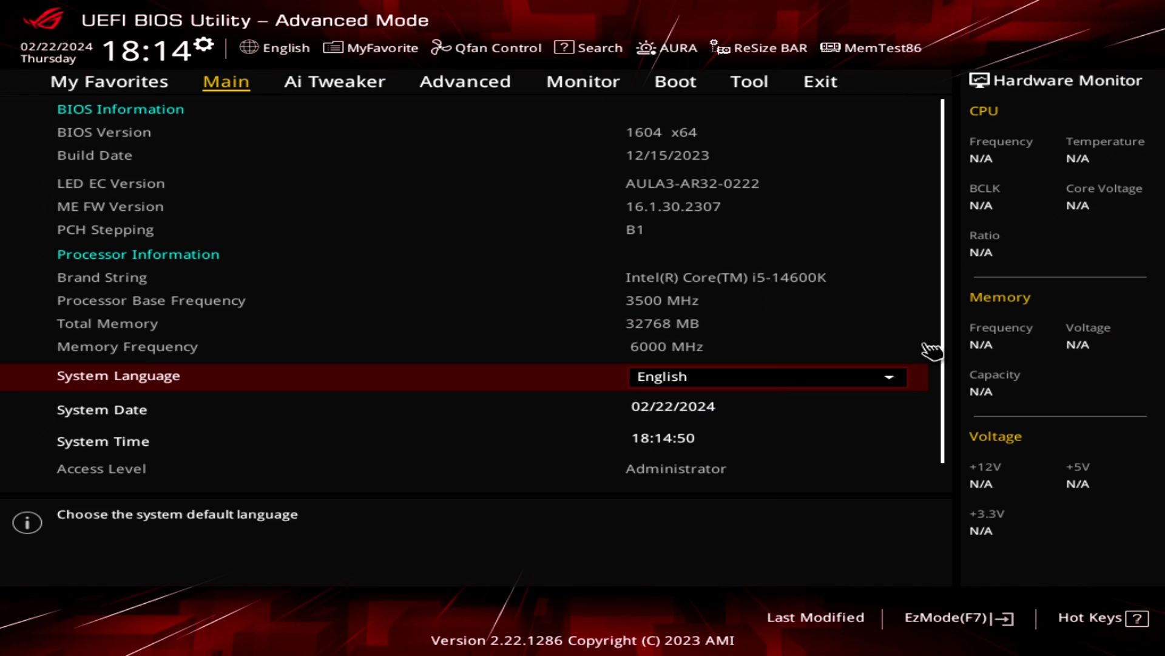
key(Right)
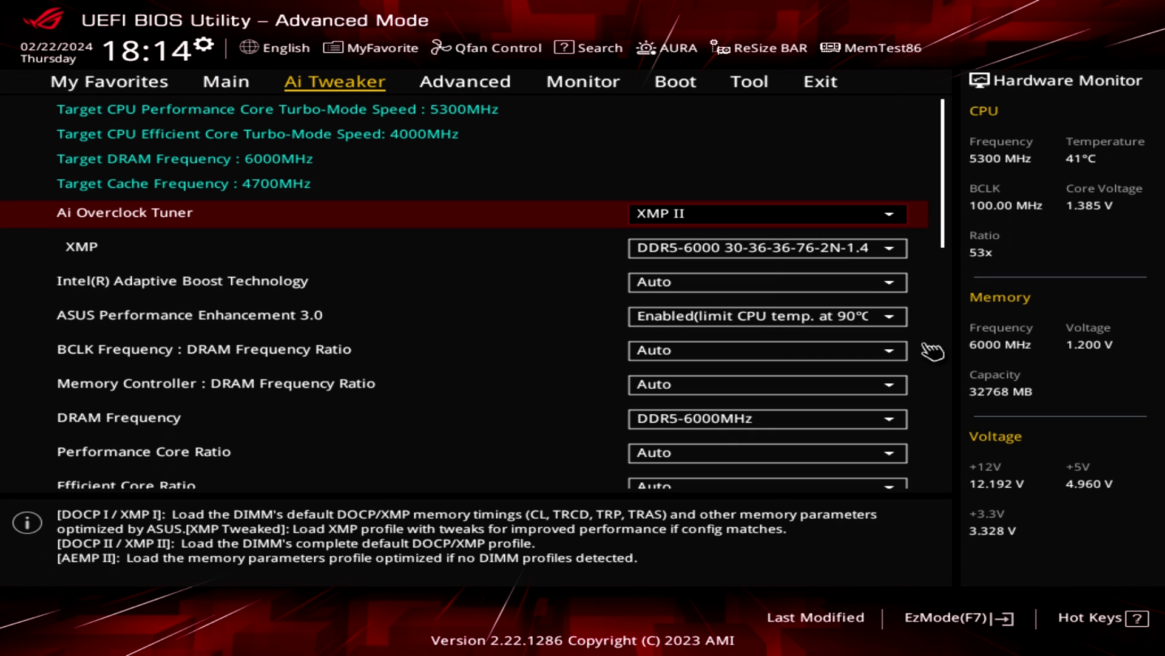
key(Down)
key(Up)
key(Down)
key(Up)
key(Return)
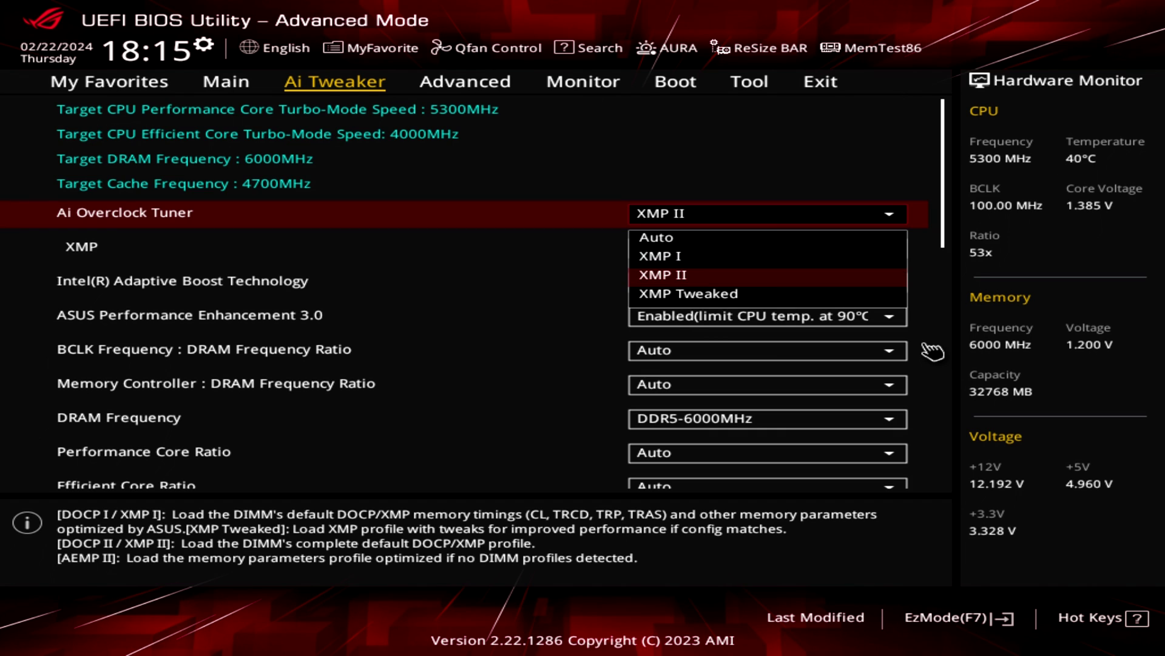
key(Return)
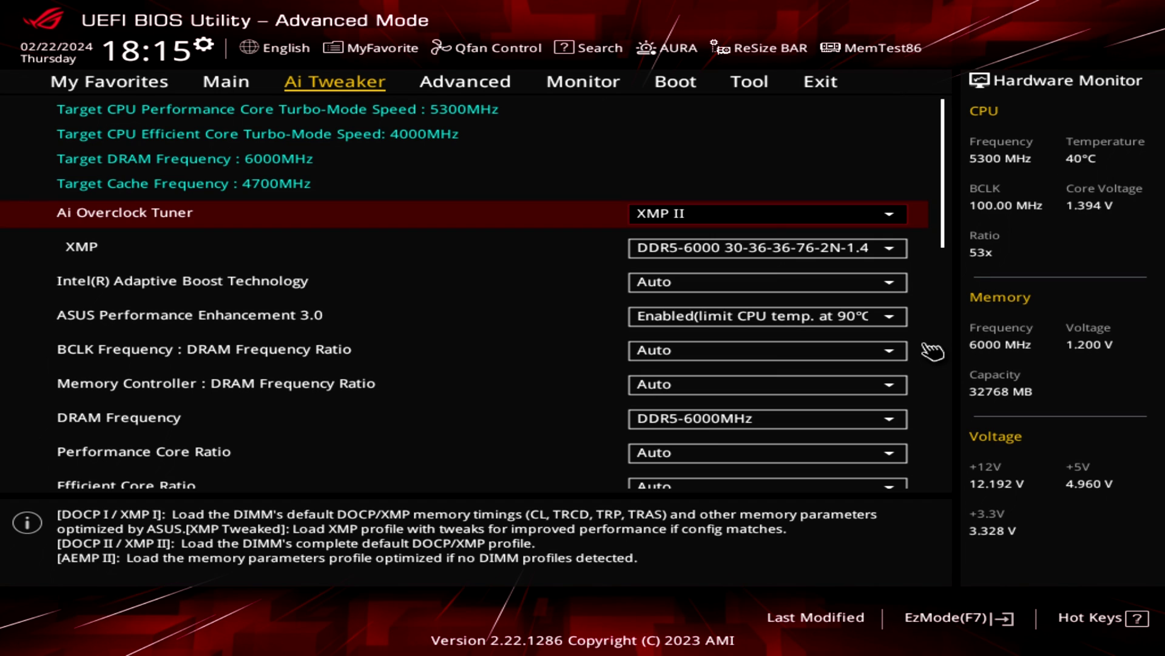
- Examine the CPU current and package power limits under Internal CPU Power Management in Ai Tweaker
key(Down)
key(Down)
key(Down)
key(Down)
key(Down)
key(Down)
key(Down)
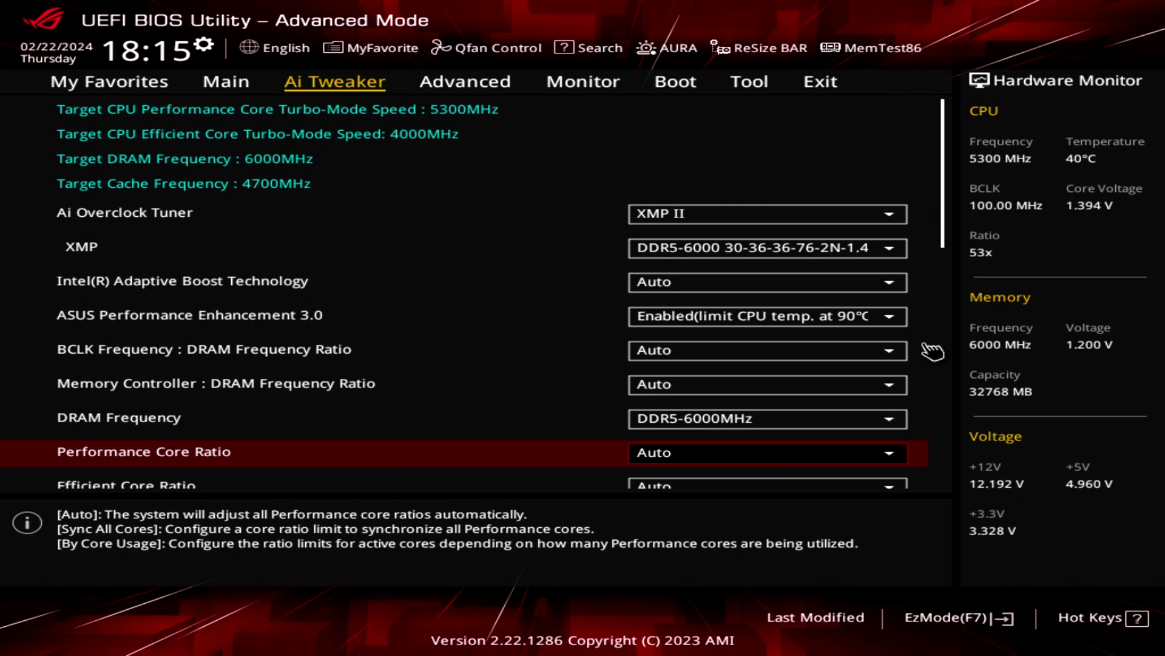
key(Down)
key(Down)
key(Down)
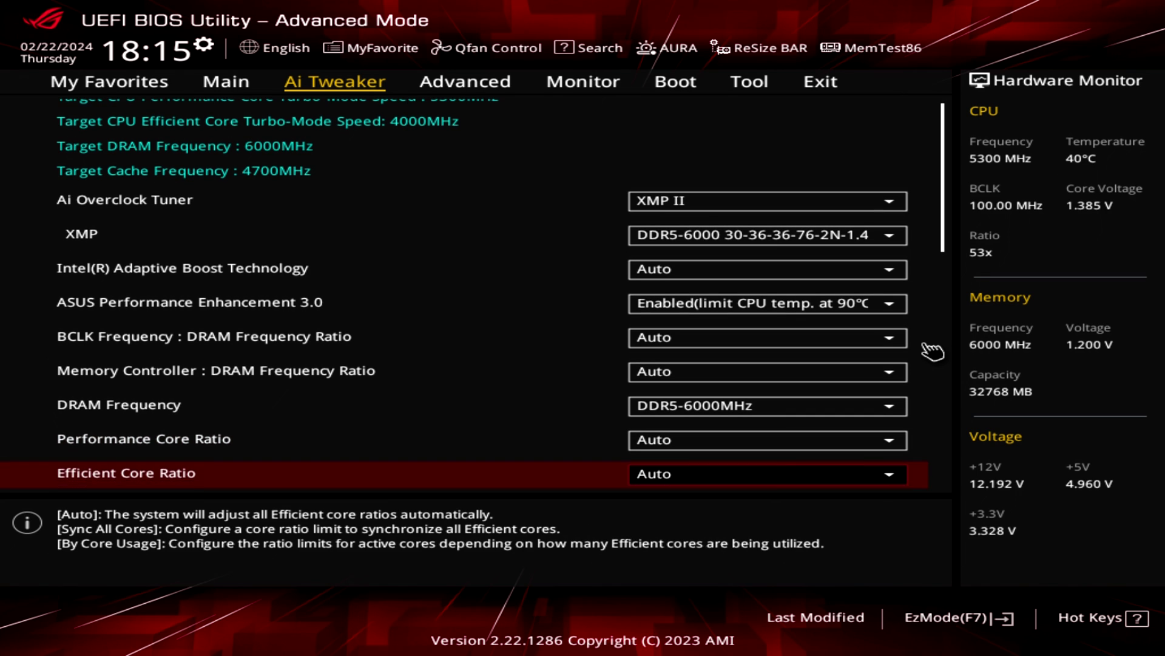
key(Down)
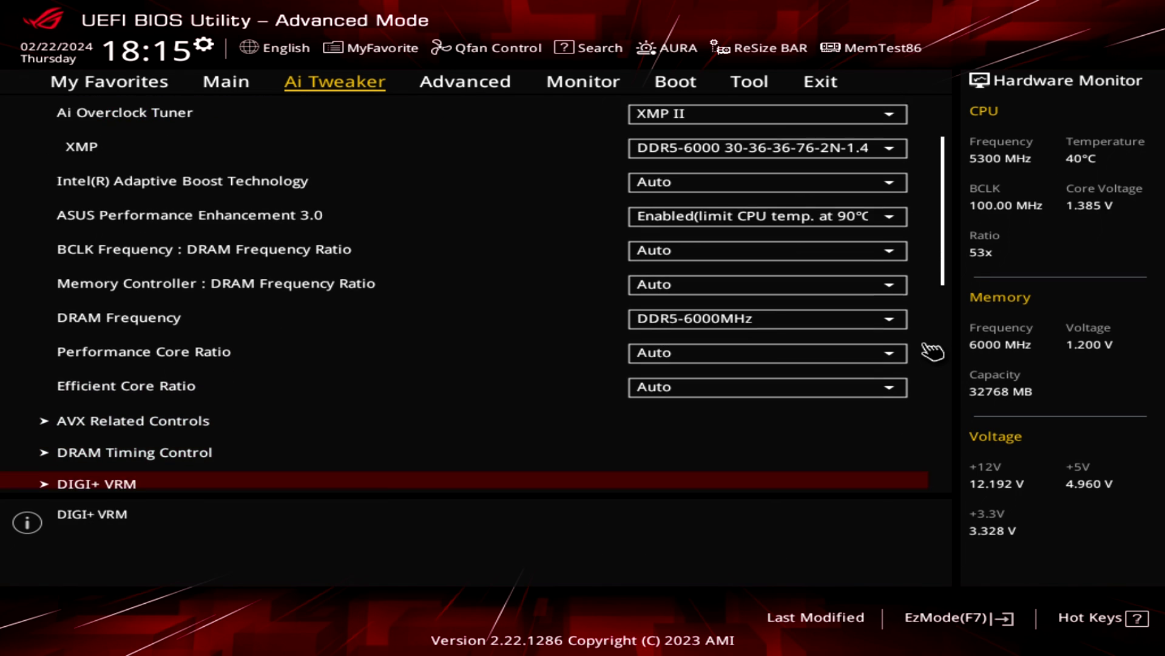
key(Down)
key(Up)
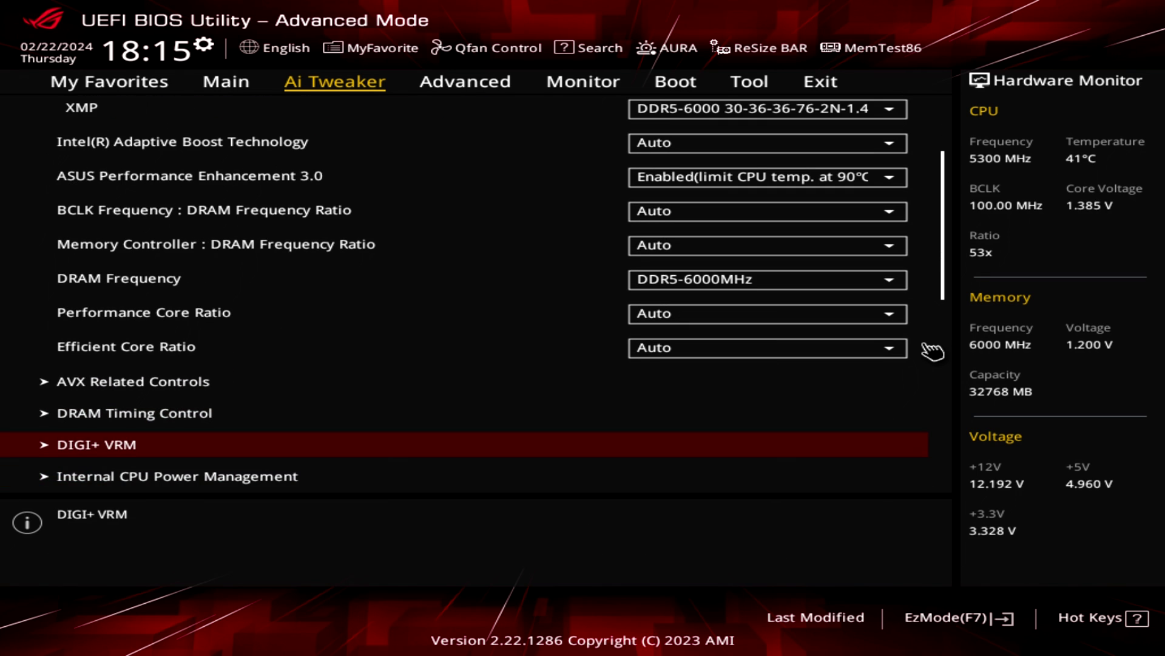
key(Down)
key(Return)
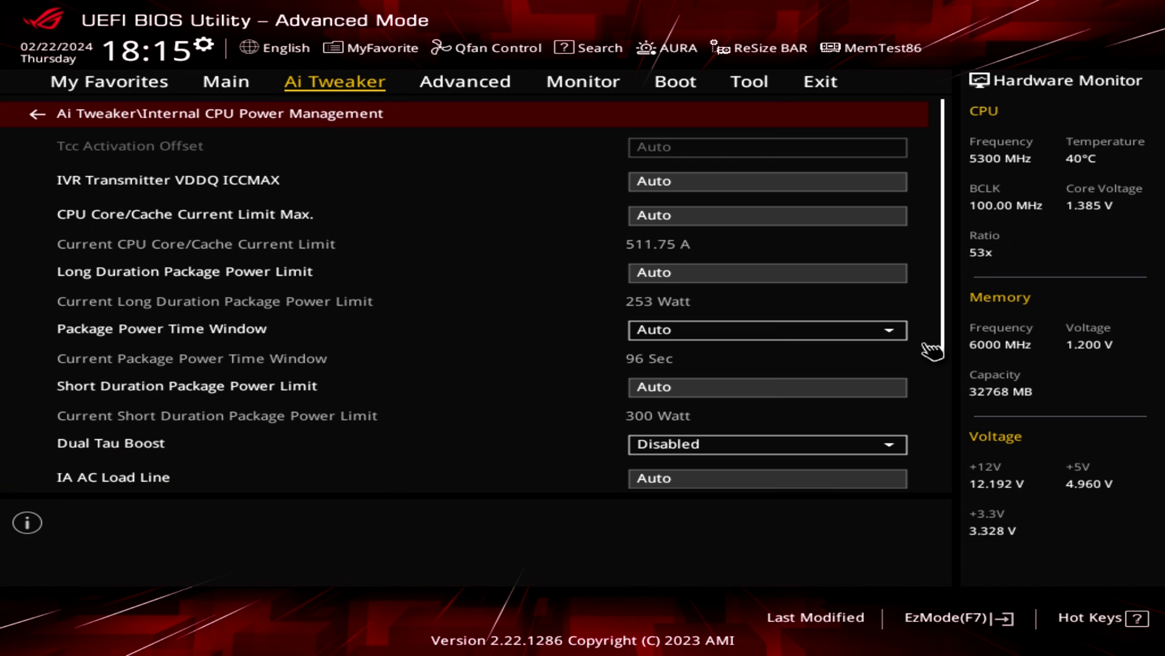
key(Escape)
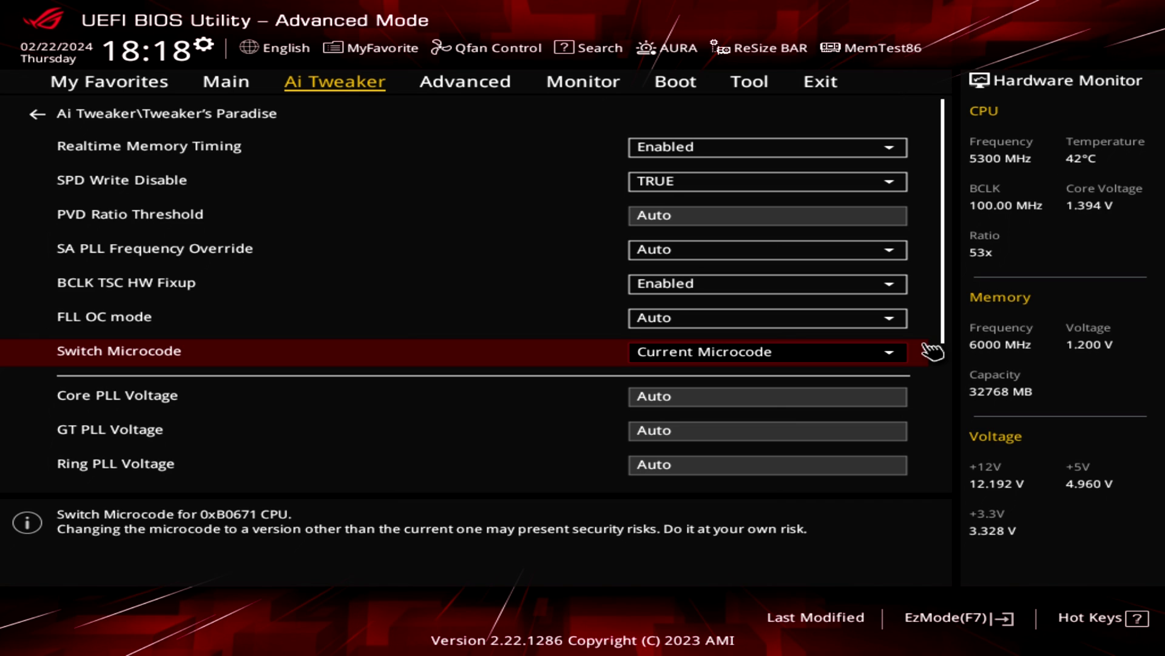
- Set Switch Microcode to 0x104 Microcode in Tweaker's Paradise, accept the security note and return to the Ai Tweaker list
key(Return)
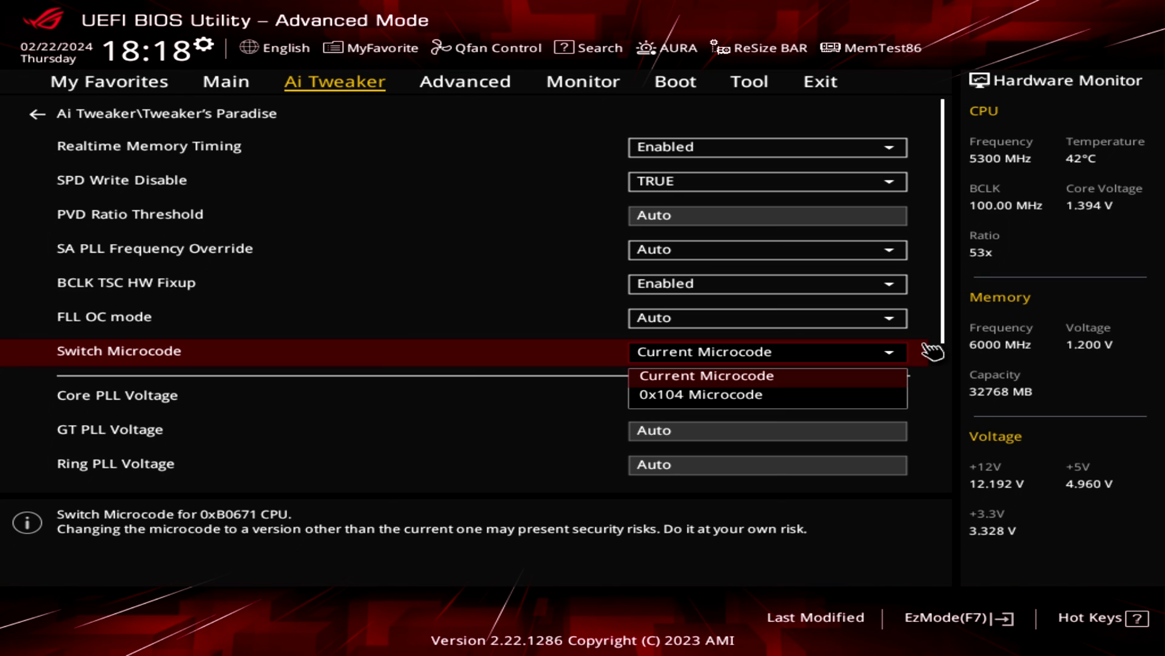
key(Down)
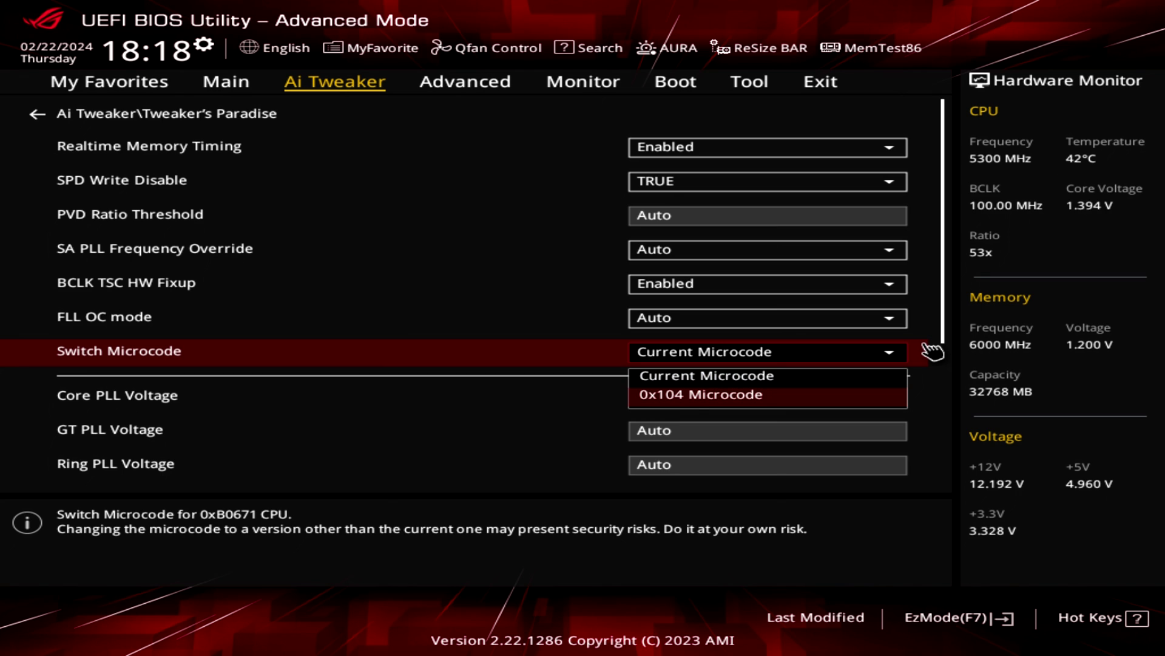
key(Return)
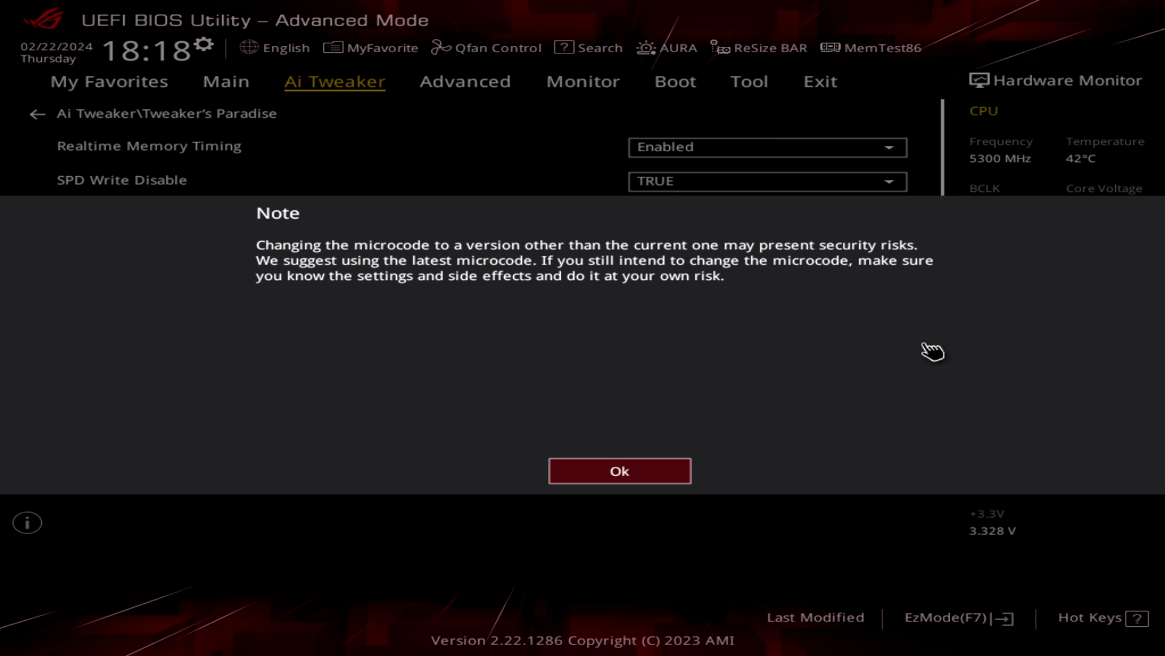
key(Return)
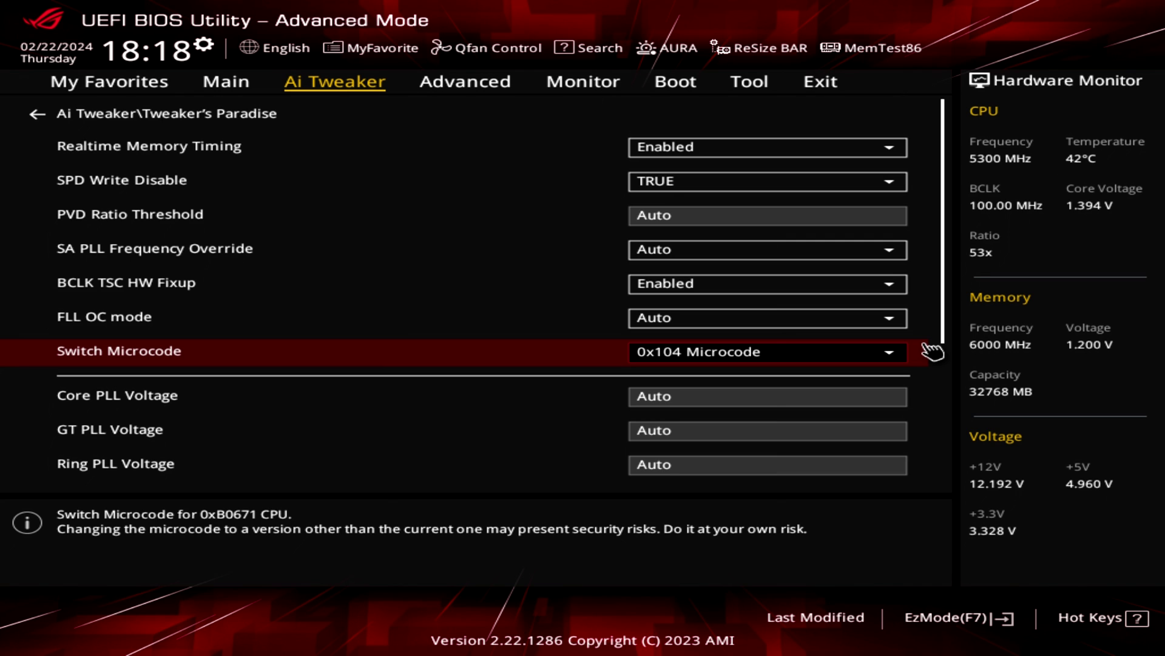
key(Escape)
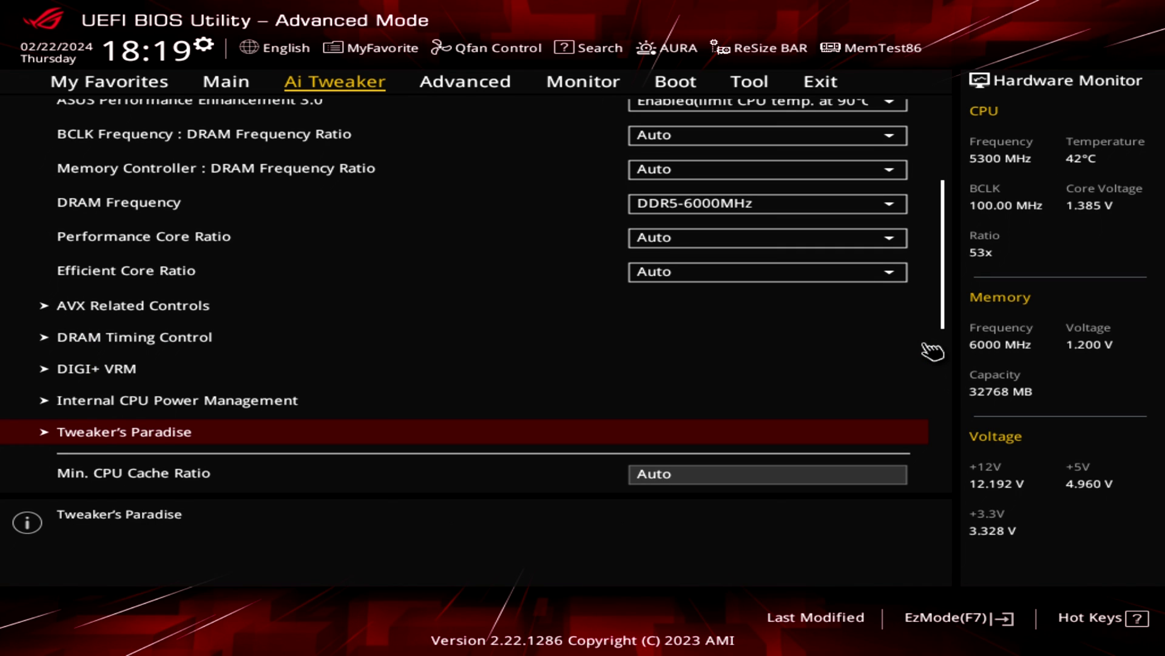
- Reopen Tweaker's Paradise from the Ai Tweaker list to check the Switch Microcode setting
key(Down)
key(Down)
key(Up)
key(Up)
key(Return)
key(Up)
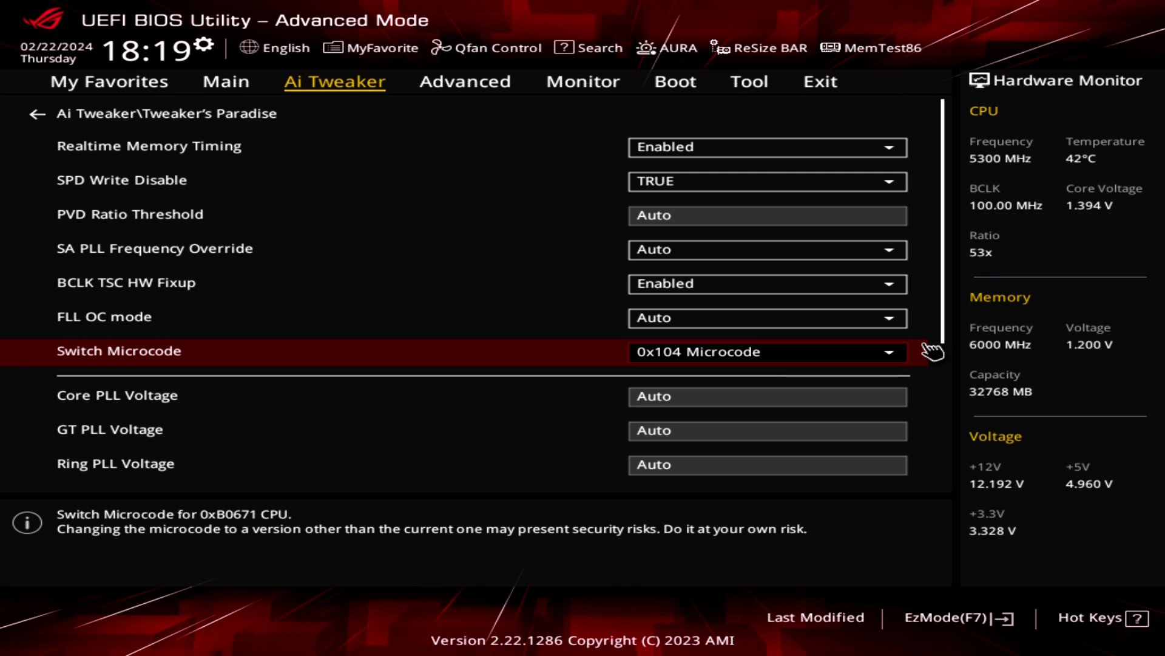
- Go to the Advanced settings and look through the configuration categories above Thermal Configuration
key(Right)
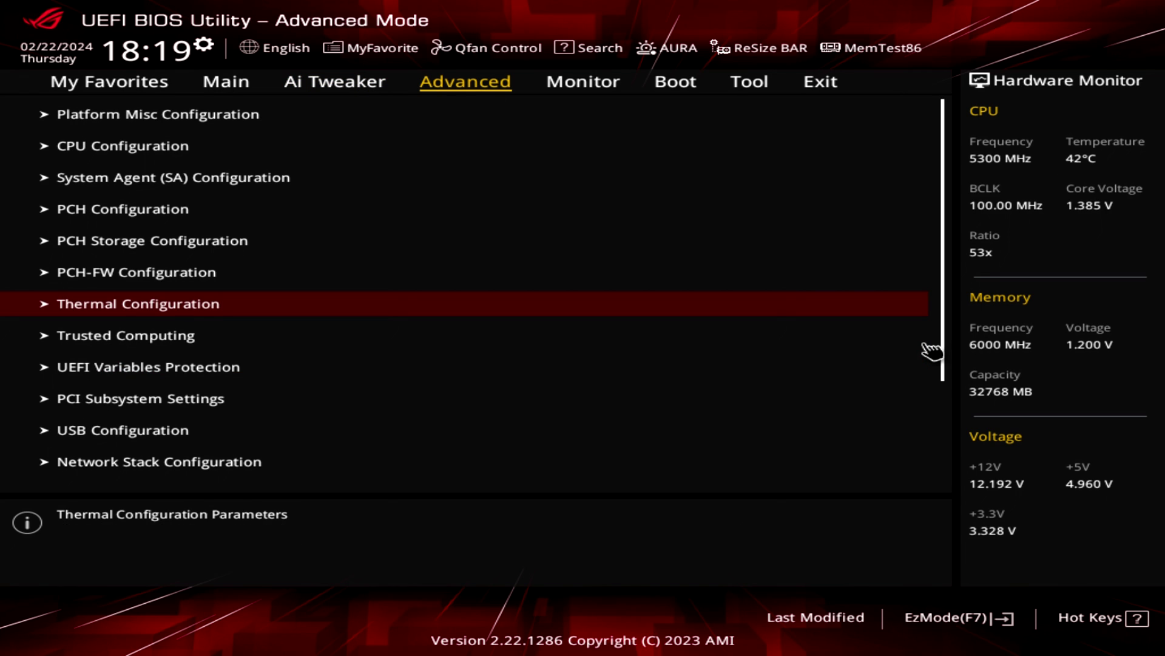
key(Up)
key(Up)
key(Up)
key(Up)
key(Up)
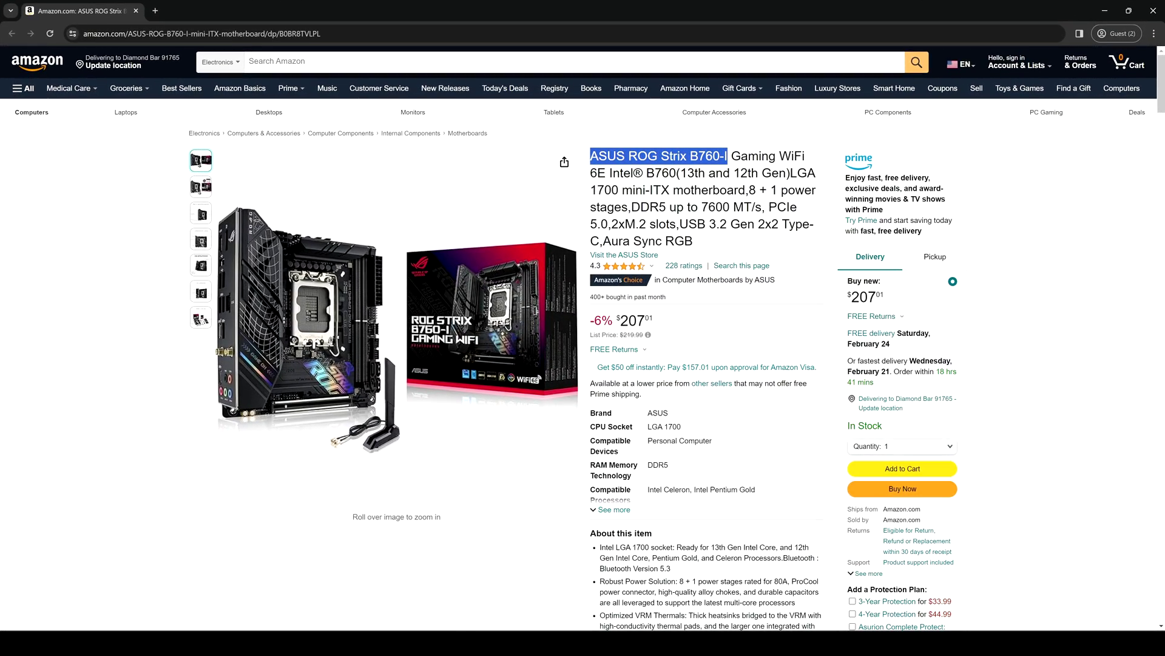
- Switch to the browser and review the price and feature details of the ASUS ROG Strix B760-I on Amazon
scroll(867, 389, down, 6)
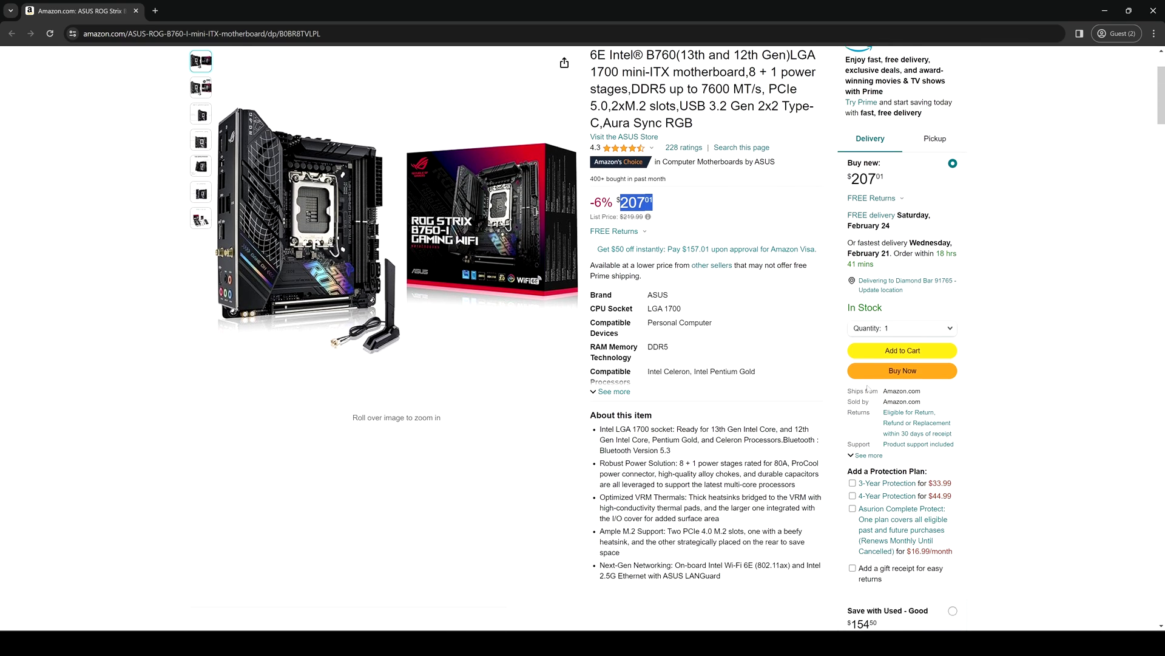